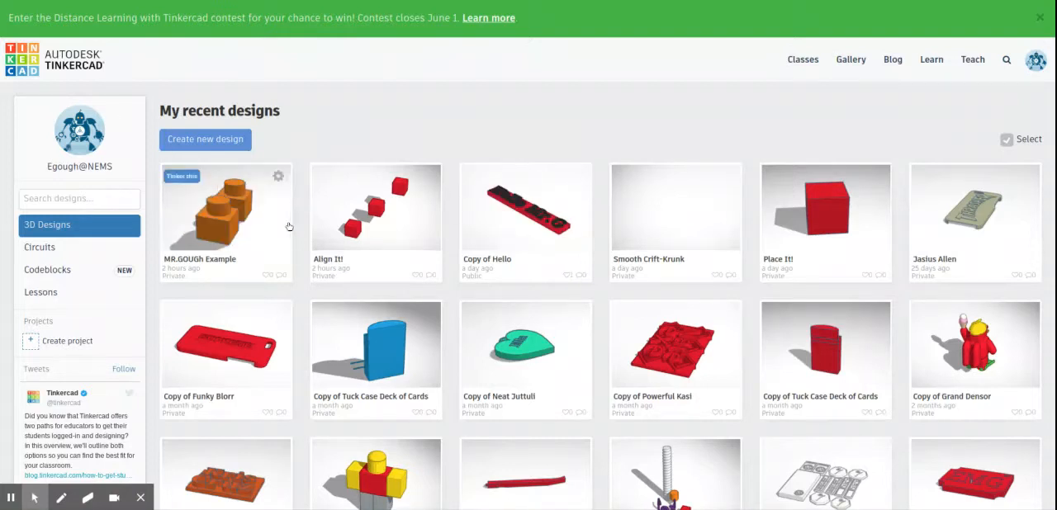
Step: Open the most recent design and set the snap grid to 1/16 in
{"action": "left_click", "coordinate": [249, 214]}
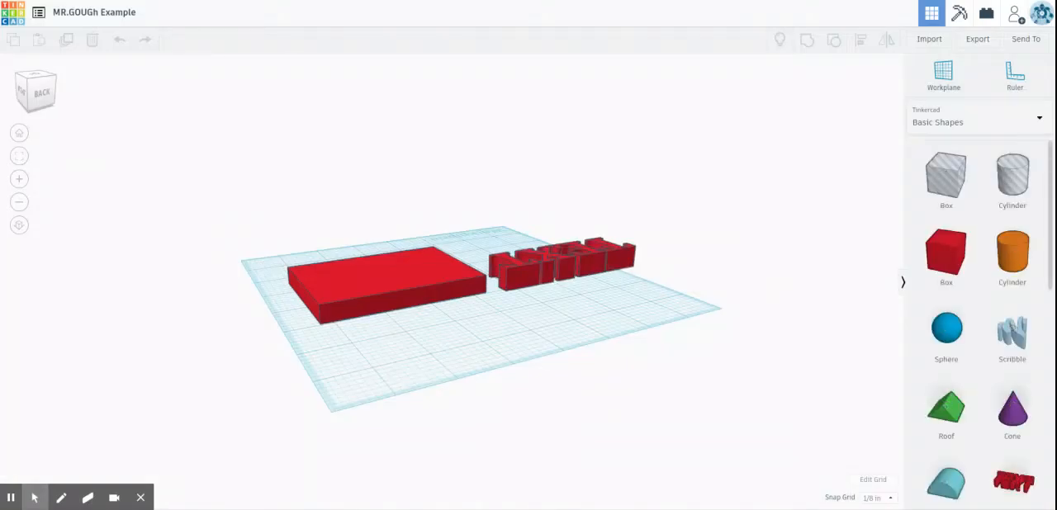
{"action": "left_click", "coordinate": [871, 499]}
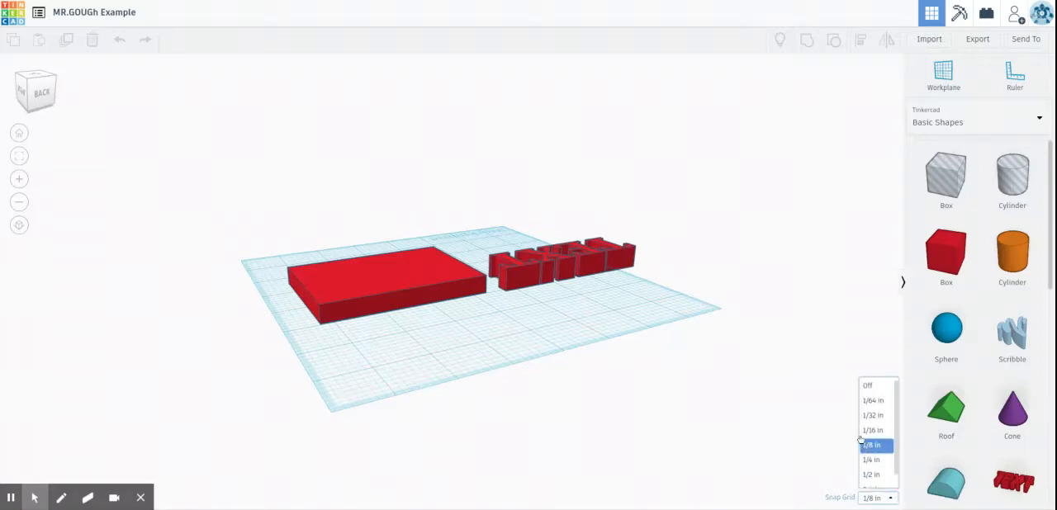
{"action": "left_click", "coordinate": [874, 430]}
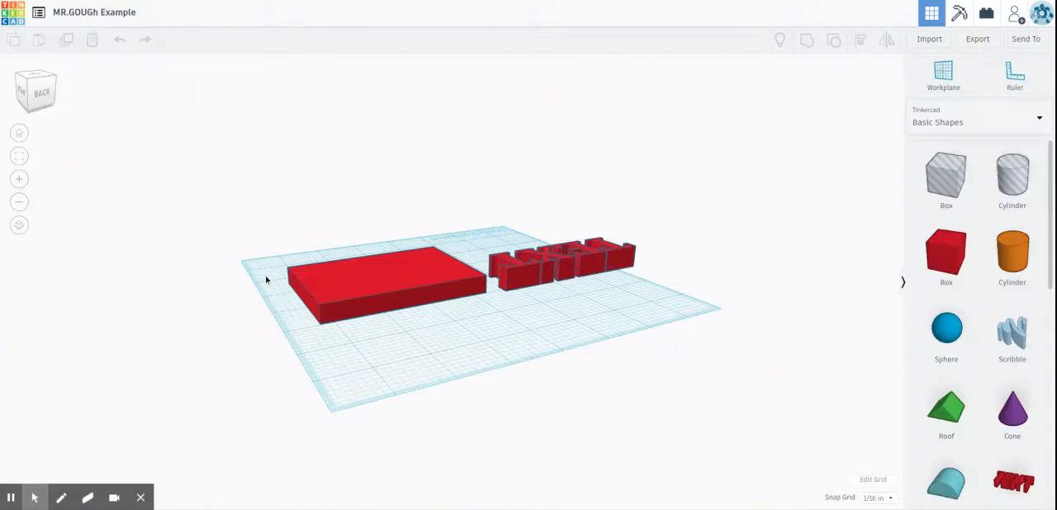
Step: Move the TEXT shape forward and to the right until it sits on the flat red box
{"action": "right_click_drag", "start_coordinate": [266, 280], "coordinate": [726, 307]}
{"action": "right_click_drag", "start_coordinate": [420, 354], "coordinate": [335, 267]}
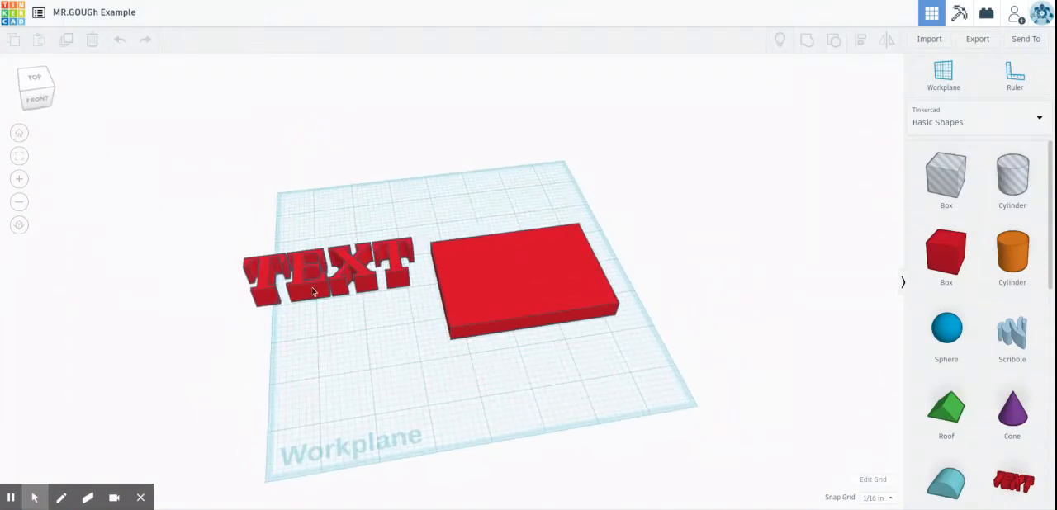
{"action": "left_click", "coordinate": [313, 290]}
{"action": "key", "text": "Down"}
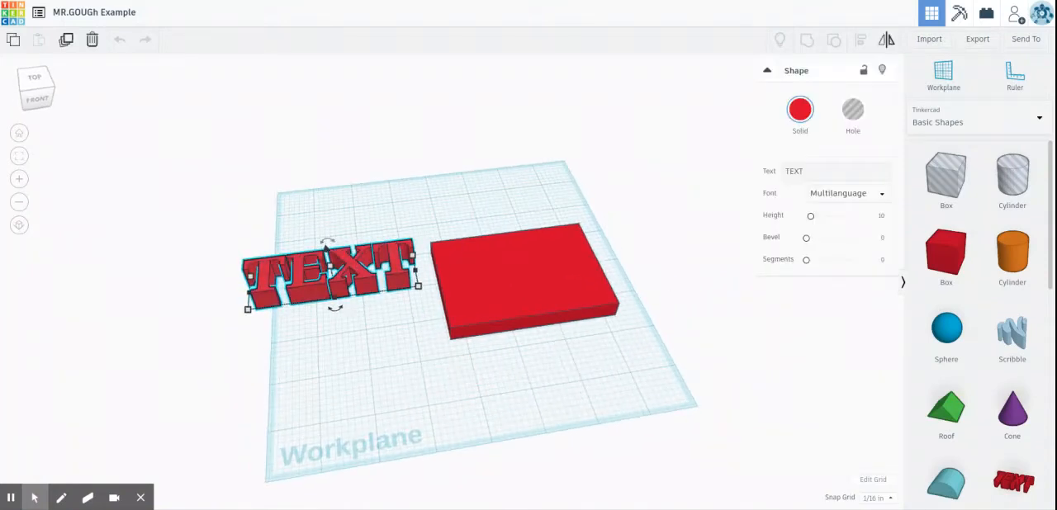
{"action": "key", "text": "Down"}
{"action": "key", "text": "Down"}
{"action": "key", "text": "Down"}
{"action": "key", "text": "Down"}
{"action": "key", "text": "Down"}
{"action": "key", "text": "Down"}
{"action": "key", "text": "Down"}
{"action": "key", "text": "Down"}
{"action": "key", "text": "Down"}
{"action": "key", "text": "Down"}
{"action": "key", "text": "Down"}
{"action": "key", "text": "Down"}
{"action": "key", "text": "Down"}
{"action": "key", "text": "Down"}
{"action": "key", "text": "Right"}
{"action": "key", "text": "Right"}
{"action": "key", "text": "Right"}
{"action": "key", "text": "Right"}
{"action": "key", "text": "Right"}
{"action": "key", "text": "Right"}
{"action": "key", "text": "Right"}
{"action": "key", "text": "Right"}
{"action": "key", "text": "Right"}
{"action": "key", "text": "Right"}
{"action": "key", "text": "Right"}
{"action": "key", "text": "Right"}
{"action": "key", "text": "Right"}
{"action": "key", "text": "Right"}
{"action": "key", "text": "Right"}
{"action": "key", "text": "Right"}
{"action": "key", "text": "Right"}
{"action": "key", "text": "Right"}
{"action": "key", "text": "Right"}
{"action": "key", "text": "Right"}
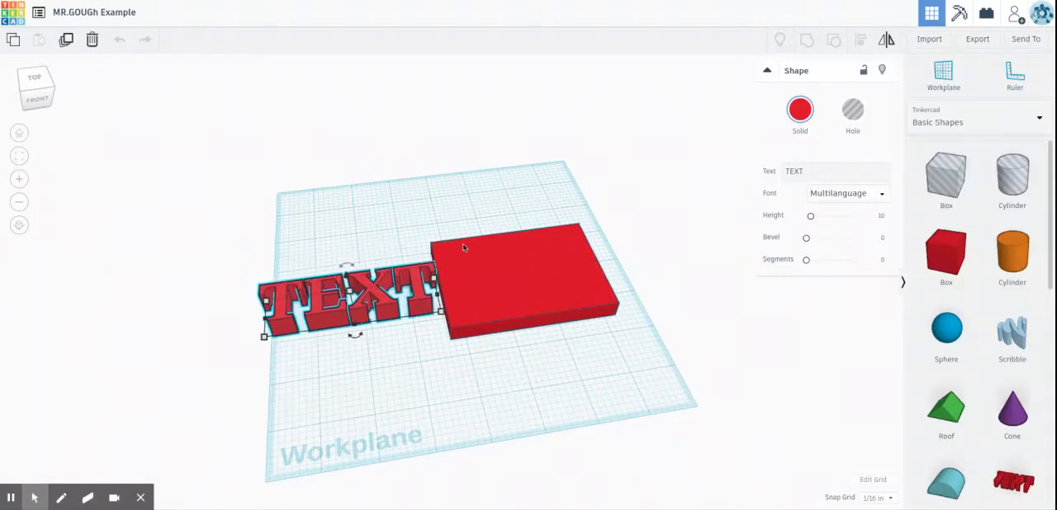
{"action": "key", "text": "Right"}
{"action": "key", "text": "Right"}
{"action": "key", "text": "Right"}
{"action": "key", "text": "Right"}
{"action": "key", "text": "Right"}
{"action": "key", "text": "Right"}
{"action": "key", "text": "Right"}
{"action": "key", "text": "Right"}
{"action": "key", "text": "Right"}
{"action": "key", "text": "Right"}
{"action": "key", "text": "Right"}
{"action": "key", "text": "Right"}
{"action": "key", "text": "Right"}
{"action": "key", "text": "Right"}
{"action": "key", "text": "Right"}
{"action": "key", "text": "Right"}
{"action": "key", "text": "Right"}
{"action": "key", "text": "Right"}
{"action": "key", "text": "Right"}
{"action": "key", "text": "Right"}
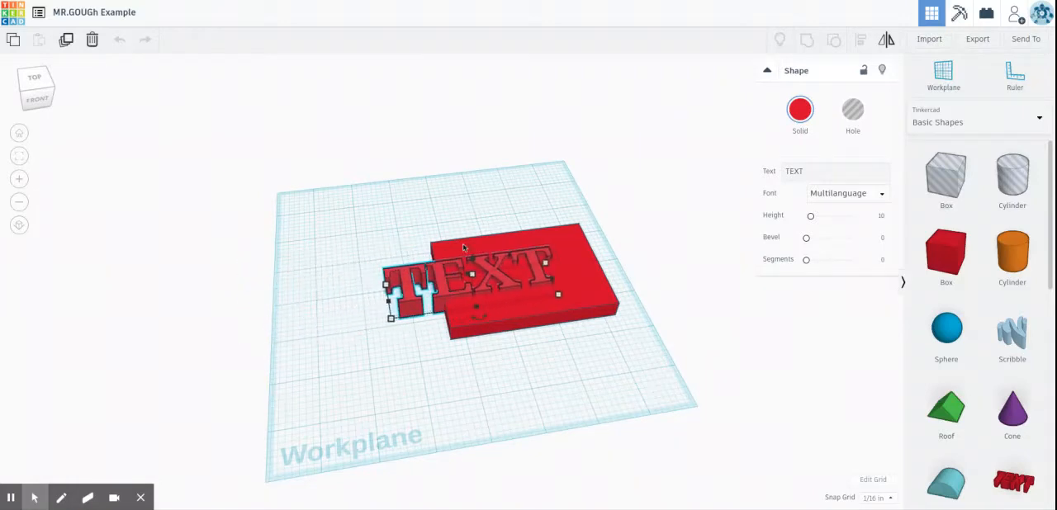
{"action": "key", "text": "Right"}
{"action": "key", "text": "Right"}
{"action": "key", "text": "Right"}
{"action": "key", "text": "Right"}
{"action": "key", "text": "Right"}
{"action": "key", "text": "Right"}
{"action": "key", "text": "Right"}
{"action": "key", "text": "Right"}
{"action": "key", "text": "Right"}
{"action": "key", "text": "Right"}
{"action": "key", "text": "Right"}
{"action": "key", "text": "Right"}
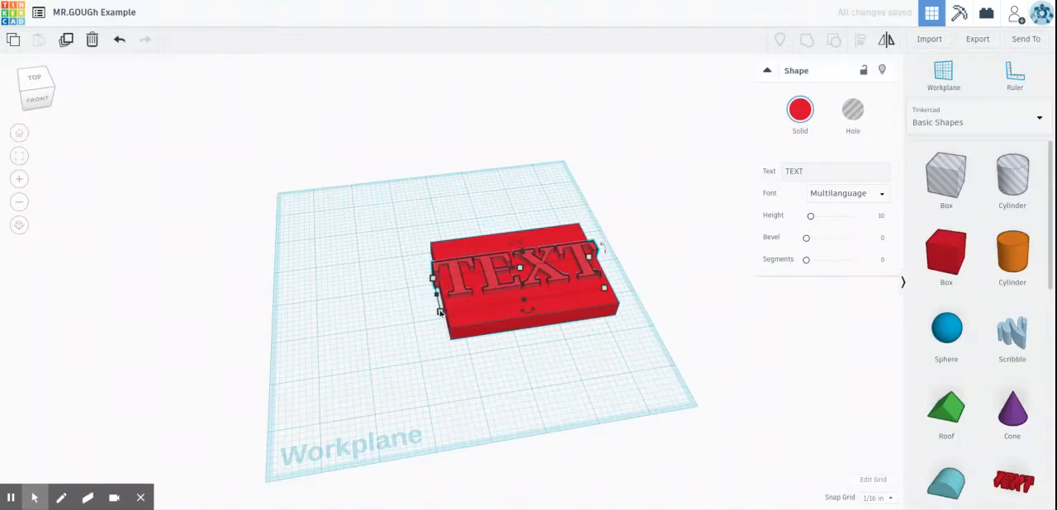
Step: Shrink the text to about 3.18 by 0.93 in and nudge it left and backward to fit within the box
{"action": "left_click_drag", "start_coordinate": [441, 316], "coordinate": [465, 306]}
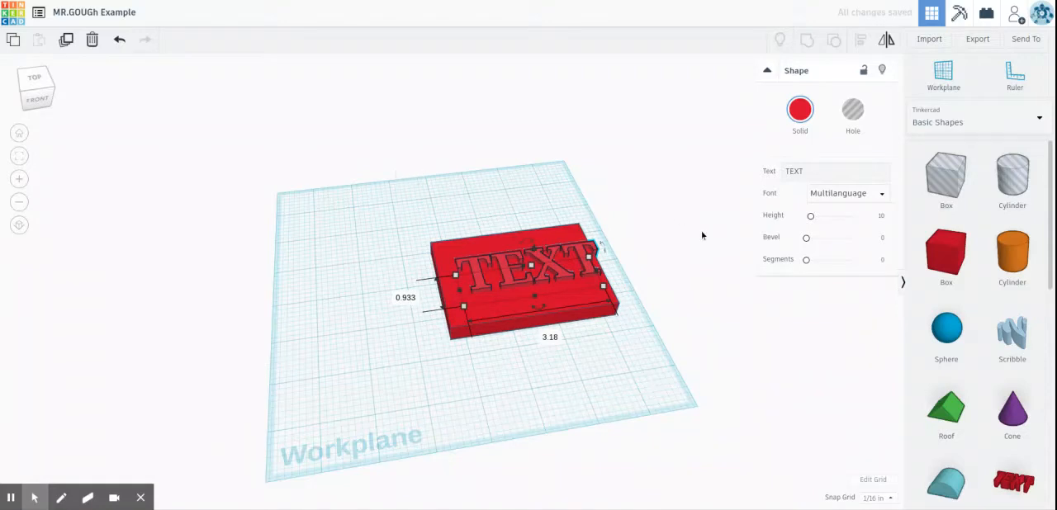
{"action": "key", "text": "Left"}
{"action": "key", "text": "Left"}
{"action": "key", "text": "Left"}
{"action": "key", "text": "Left"}
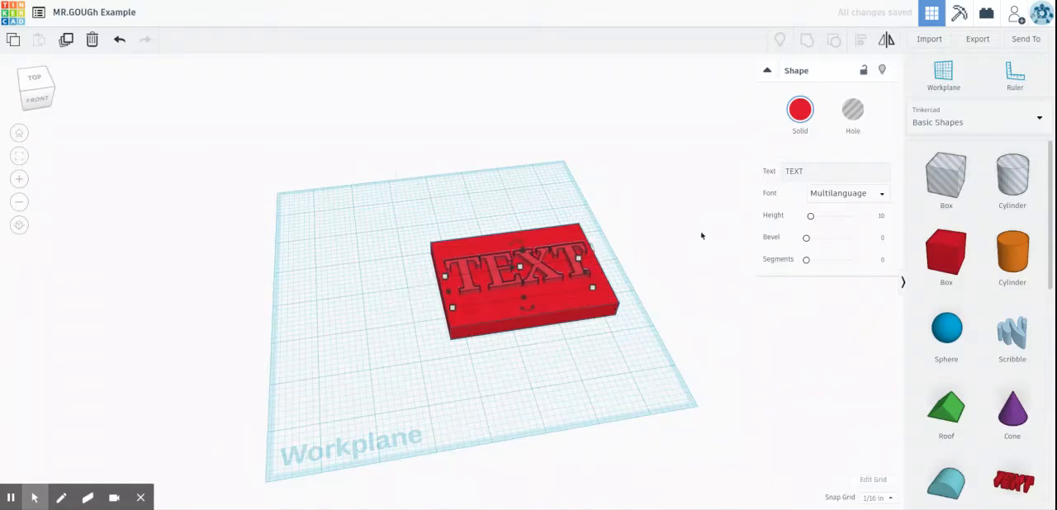
{"action": "key", "text": "Up"}
{"action": "key", "text": "Up"}
{"action": "key", "text": "Up"}
{"action": "key", "text": "Up"}
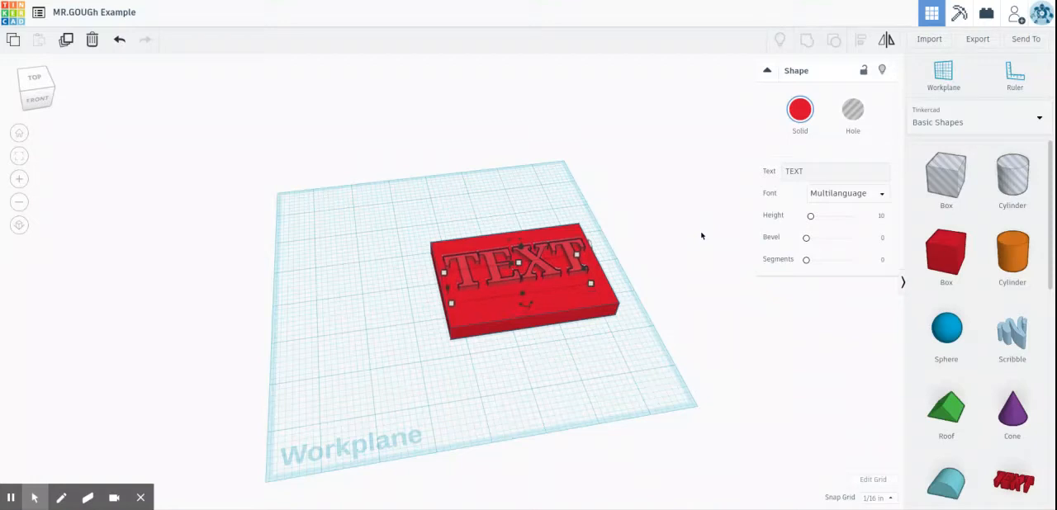
Step: Nudge the text toward the box's front edge and back again
{"action": "key", "text": "Down"}
{"action": "key", "text": "Down"}
{"action": "key", "text": "Down"}
{"action": "key", "text": "Down"}
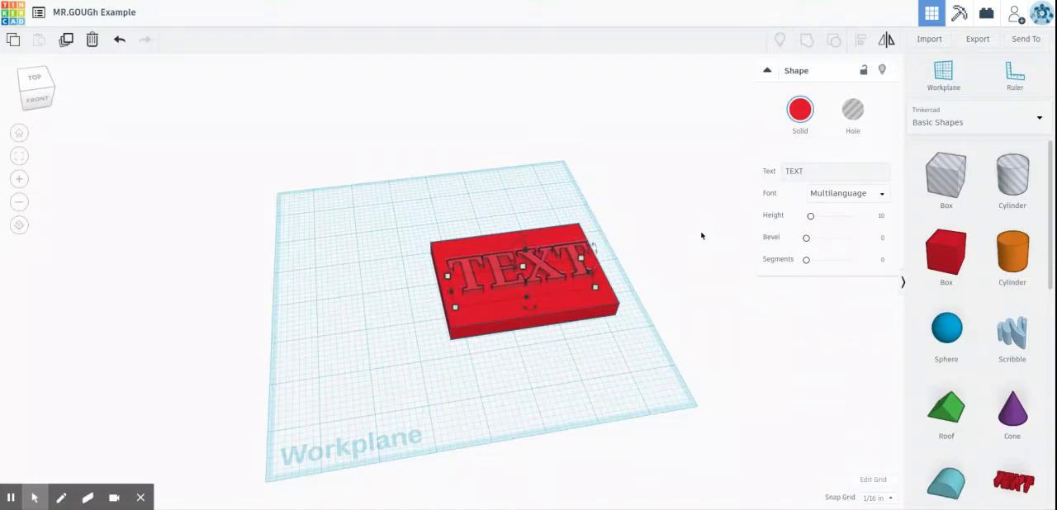
{"action": "key", "text": "Up"}
{"action": "key", "text": "Up"}
{"action": "key", "text": "Up"}
{"action": "key", "text": "Up"}
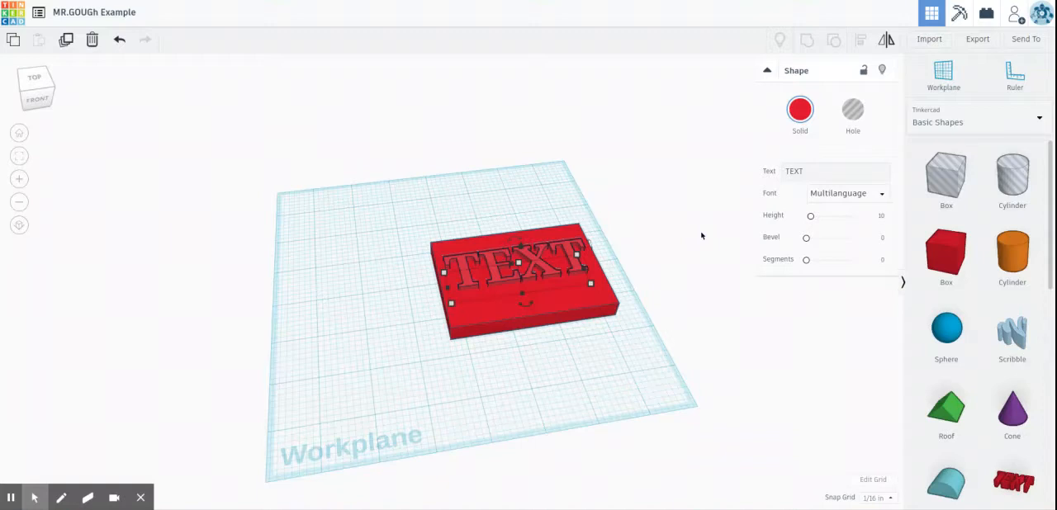
Step: Select the text and the box together and center-align them left to right and front to back
{"action": "left_click", "coordinate": [399, 158]}
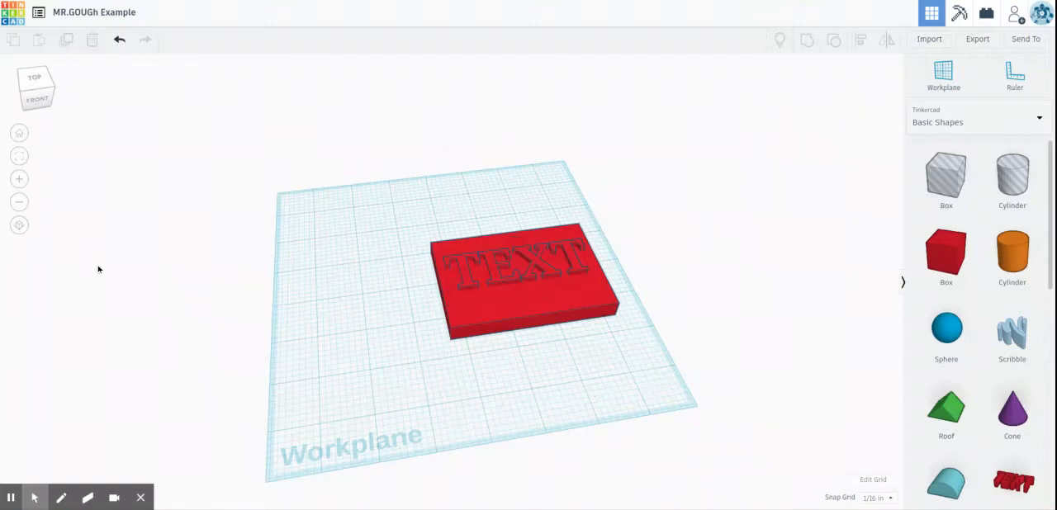
{"action": "left_click", "coordinate": [466, 272]}
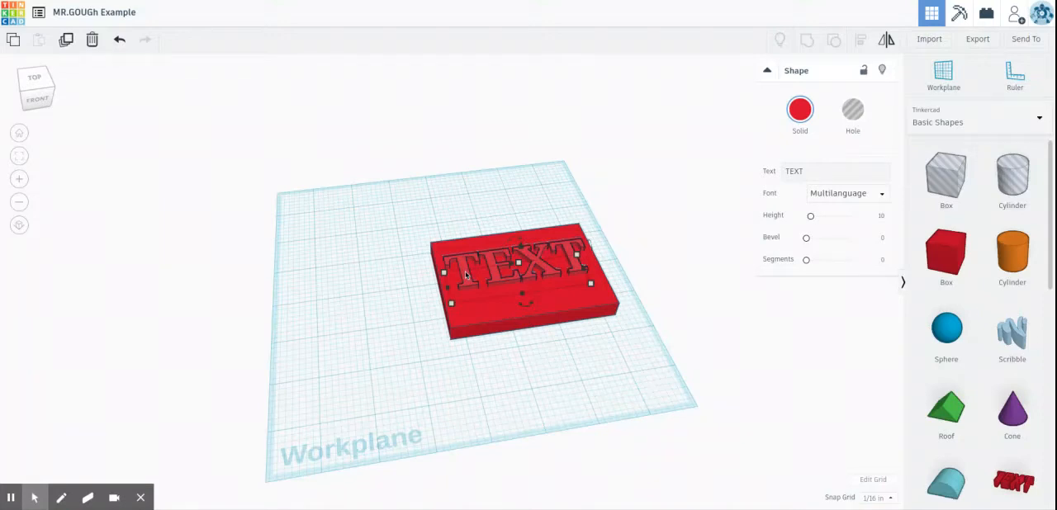
{"action": "left_click", "coordinate": [463, 315], "text": "shift"}
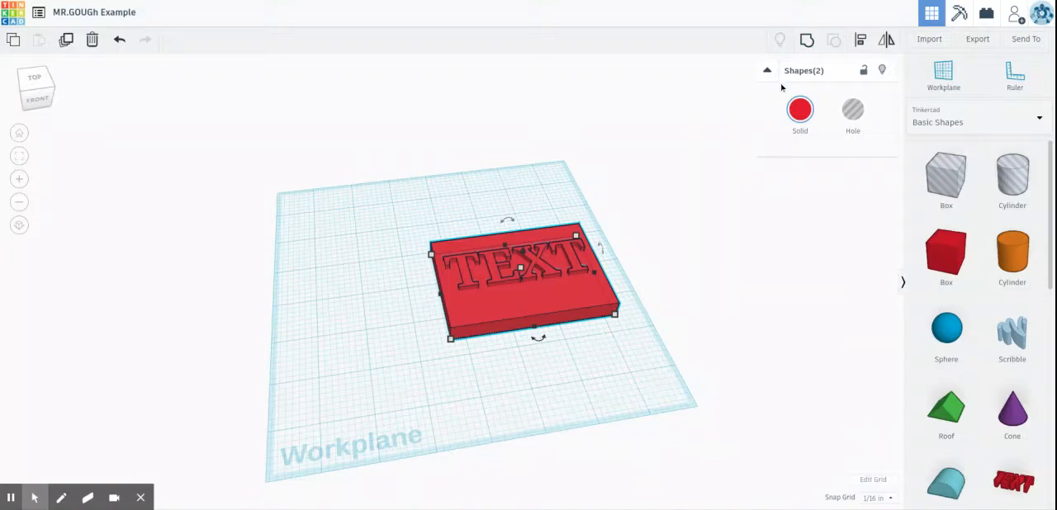
{"action": "left_click", "coordinate": [384, 229]}
{"action": "left_click_drag", "start_coordinate": [378, 175], "coordinate": [703, 386]}
{"action": "left_click", "coordinate": [859, 43]}
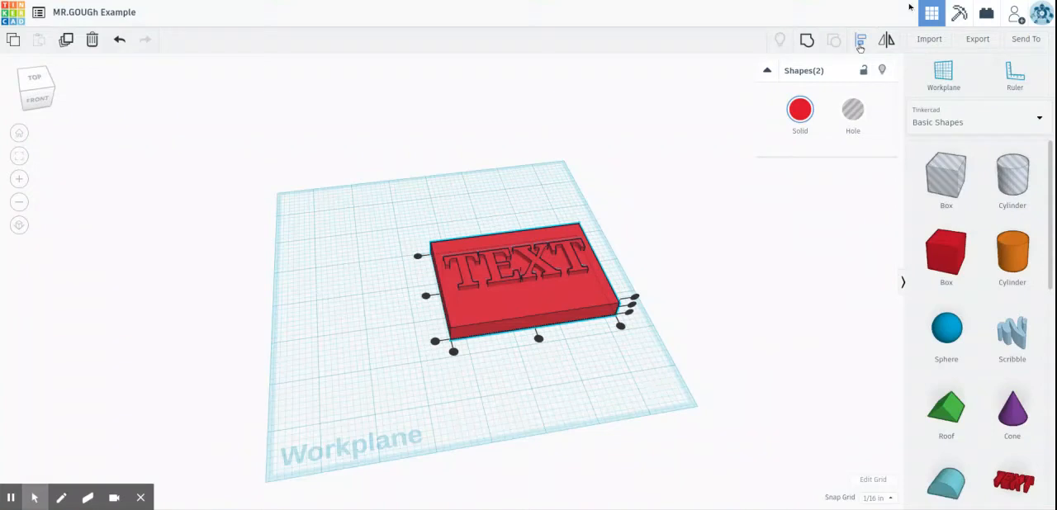
{"action": "left_click", "coordinate": [621, 310]}
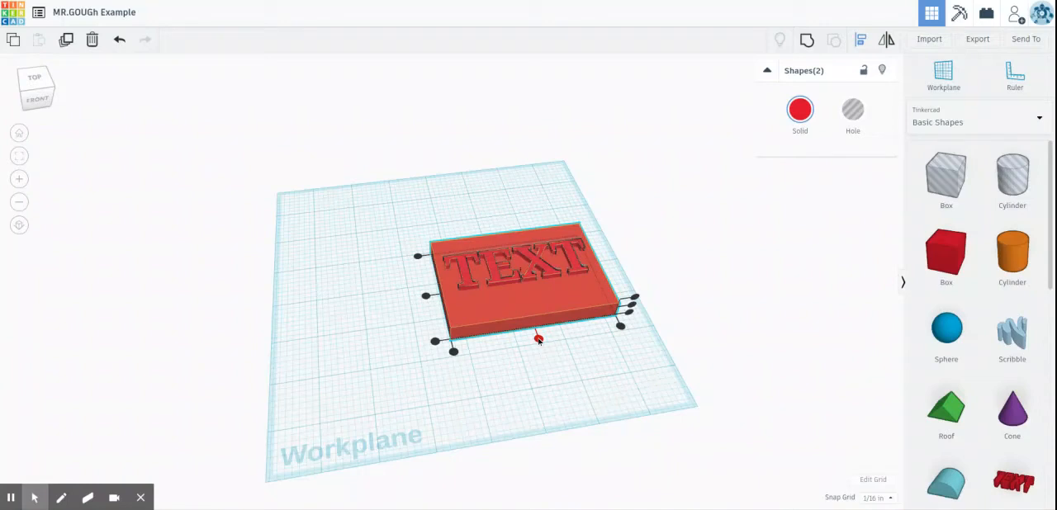
{"action": "left_click", "coordinate": [538, 339]}
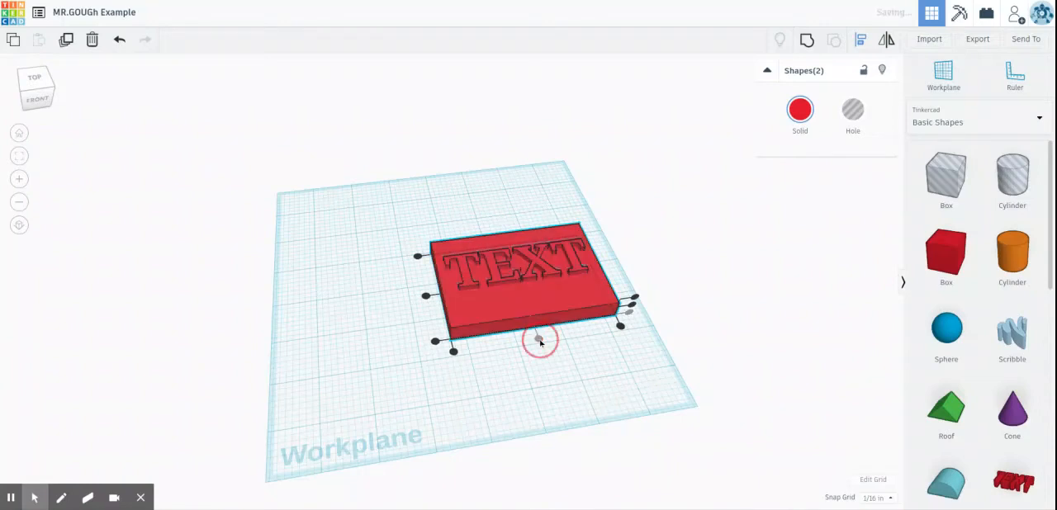
{"action": "left_click", "coordinate": [427, 297]}
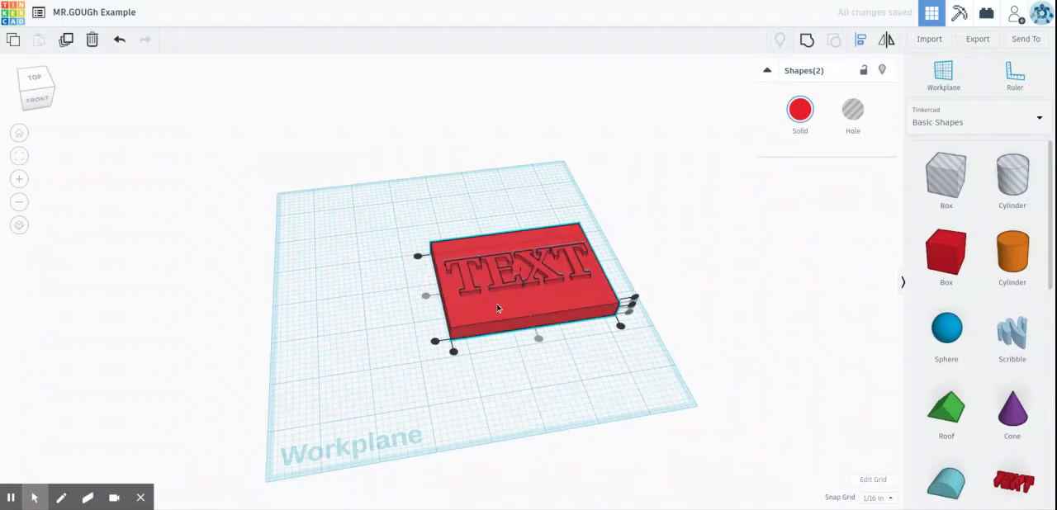
Step: Undo the front-to-back centering, reselect both shapes and align their centers front to back again
{"action": "left_click", "coordinate": [120, 42]}
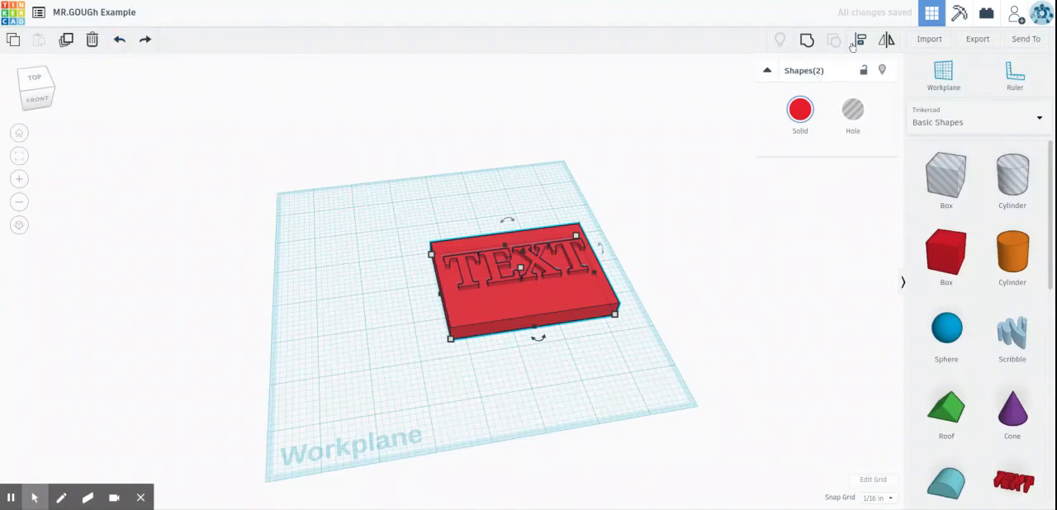
{"action": "left_click", "coordinate": [861, 46]}
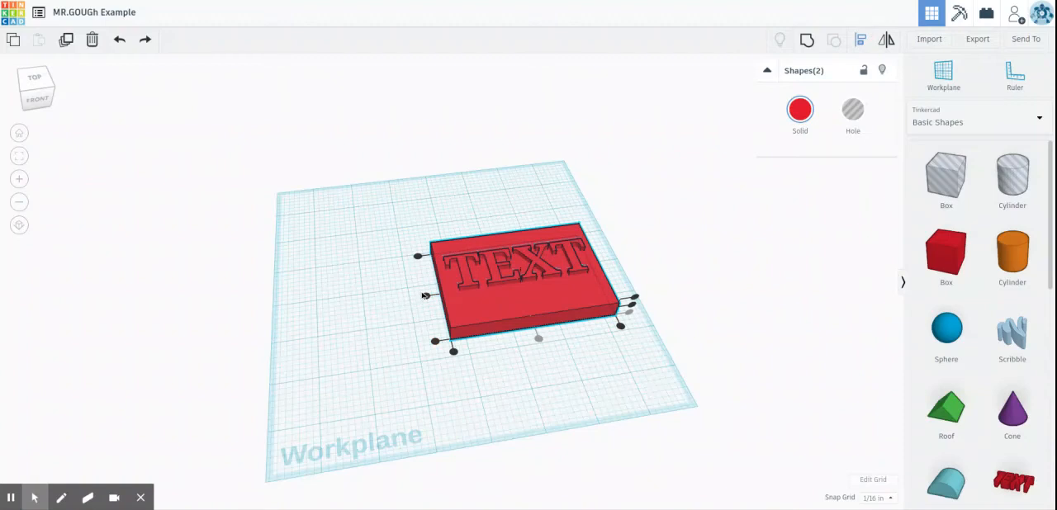
{"action": "left_click", "coordinate": [539, 337]}
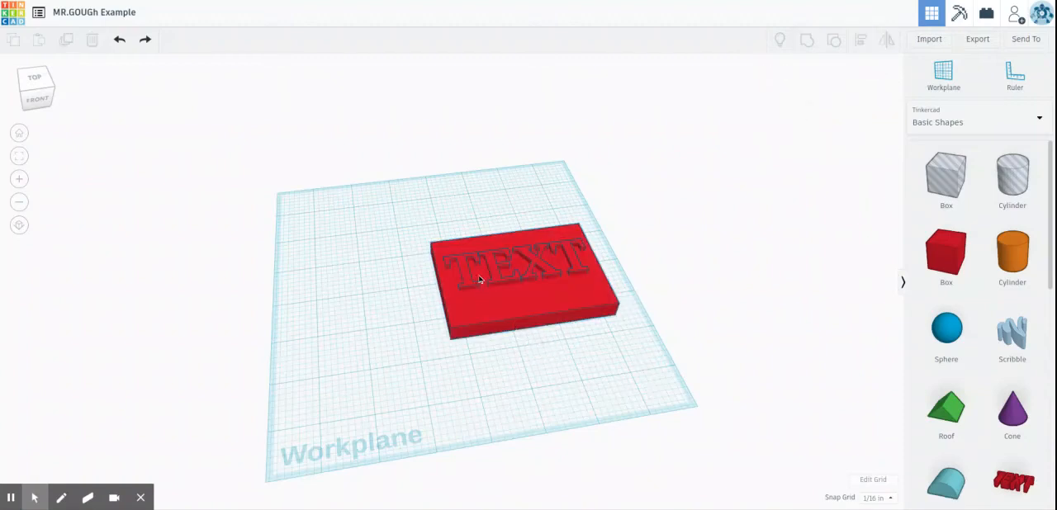
{"action": "left_click_drag", "start_coordinate": [405, 217], "coordinate": [644, 373]}
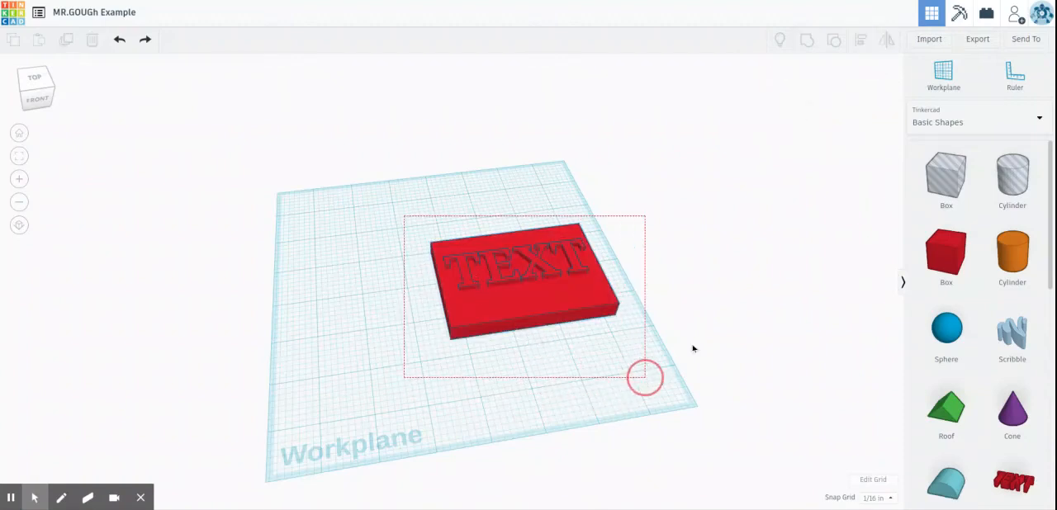
{"action": "left_click", "coordinate": [860, 39]}
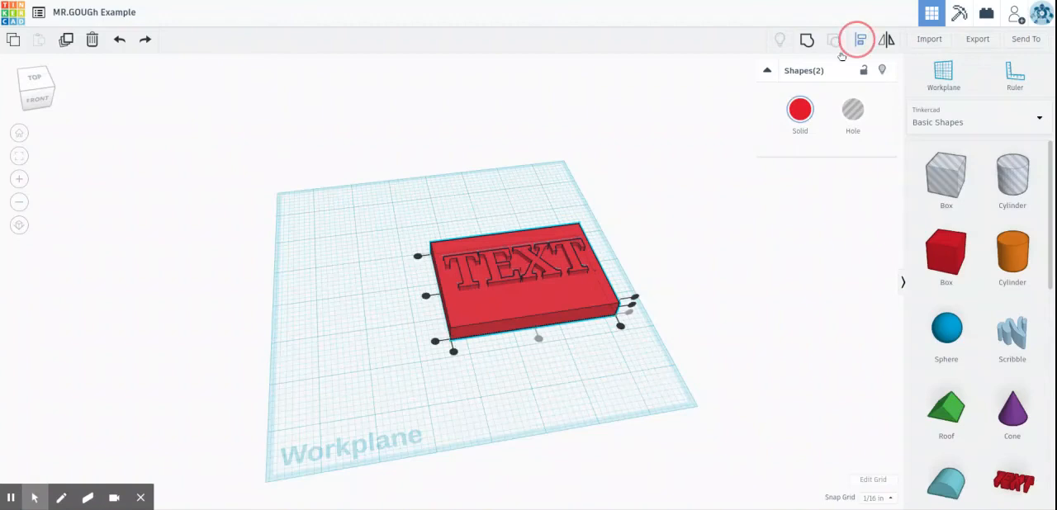
{"action": "left_click", "coordinate": [426, 297]}
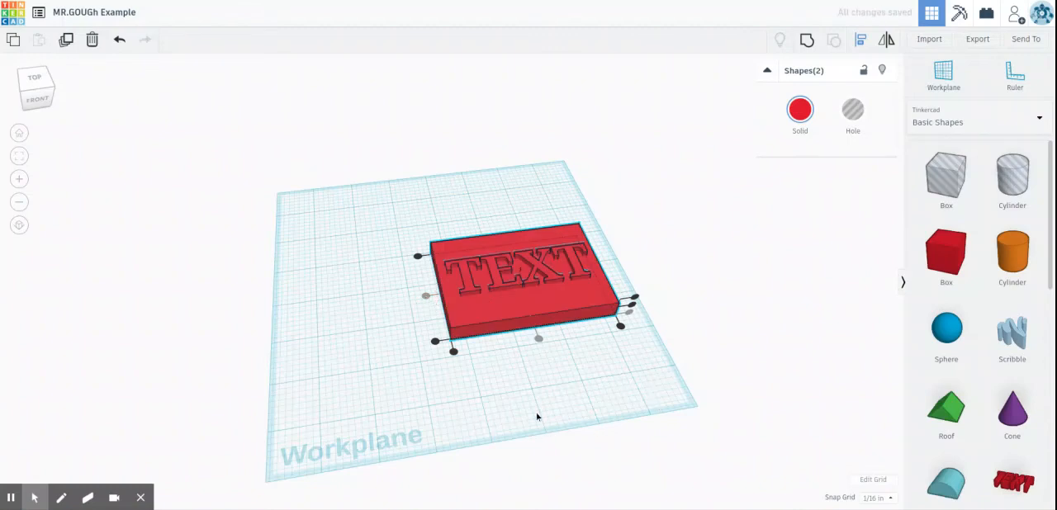
{"action": "left_click", "coordinate": [568, 326]}
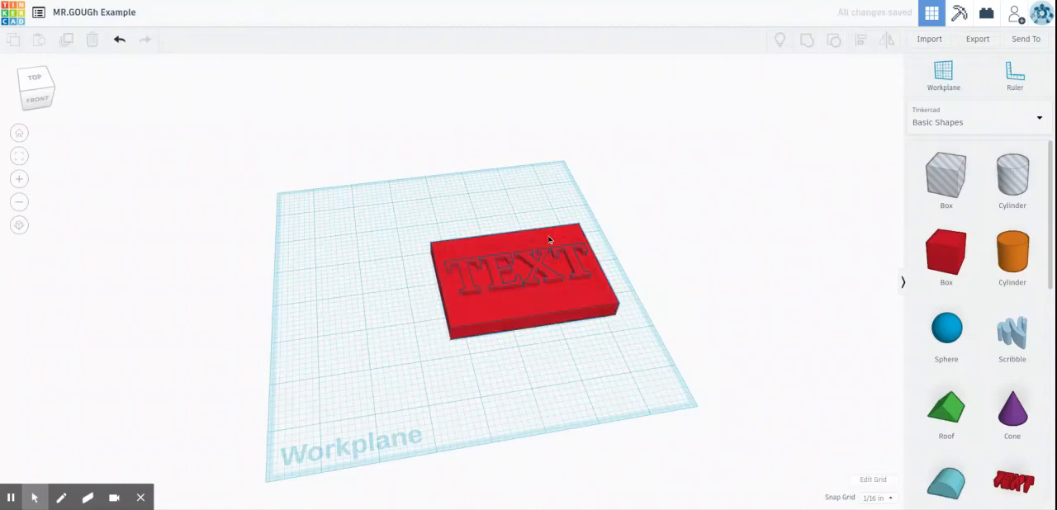
Step: Group the text with the box and resize the group to about 4.19 in wide by 2 in deep
{"action": "right_click_drag", "start_coordinate": [684, 364], "coordinate": [654, 352]}
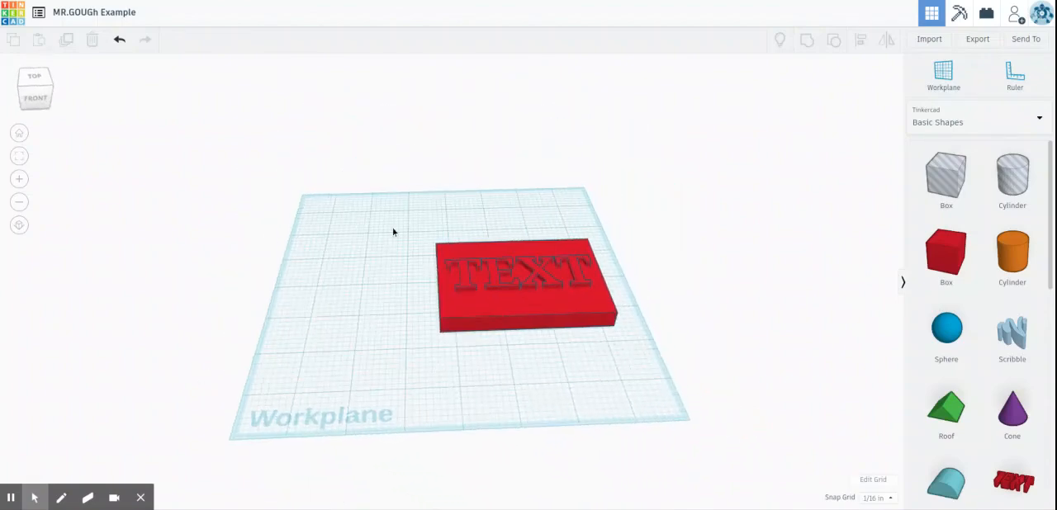
{"action": "left_click_drag", "start_coordinate": [390, 201], "coordinate": [708, 416]}
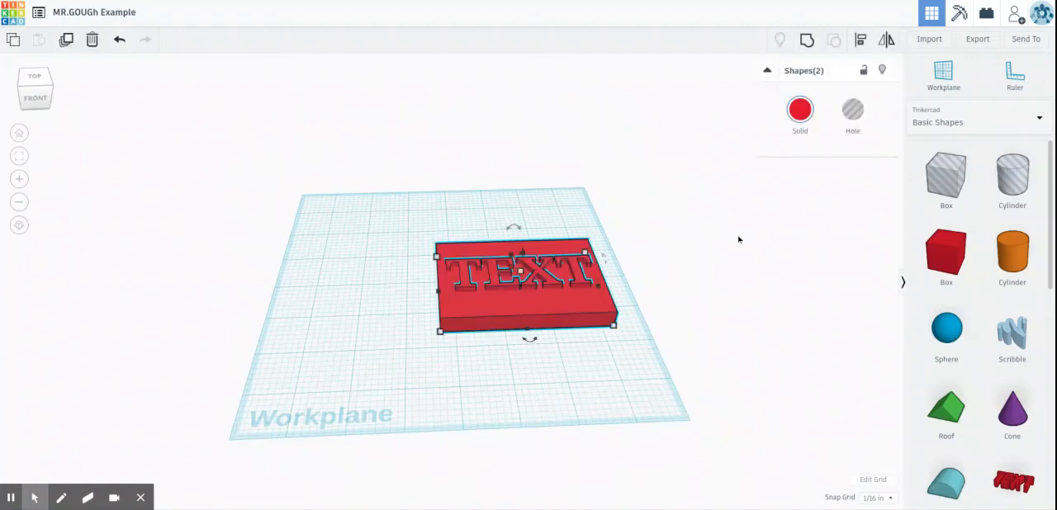
{"action": "left_click", "coordinate": [810, 36]}
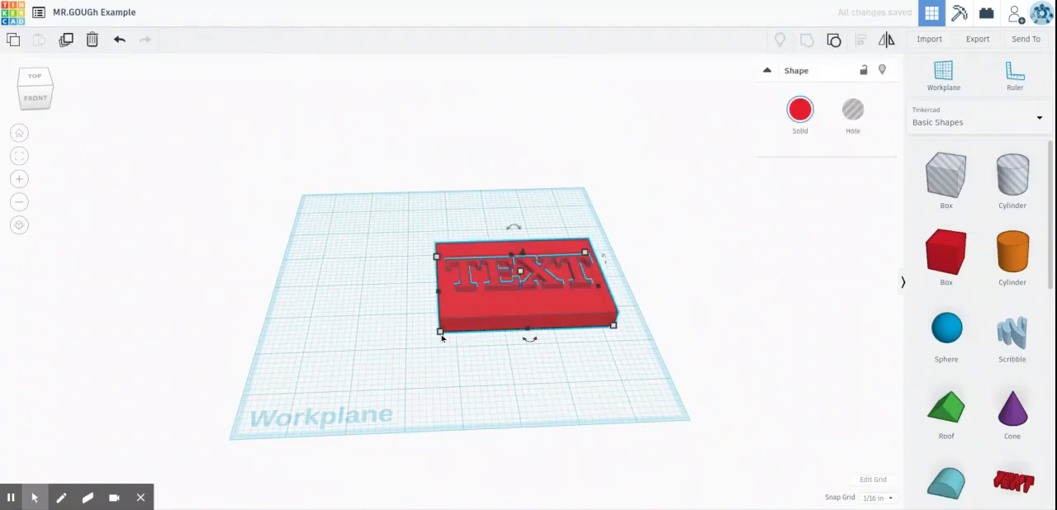
{"action": "left_click_drag", "start_coordinate": [439, 331], "coordinate": [412, 322]}
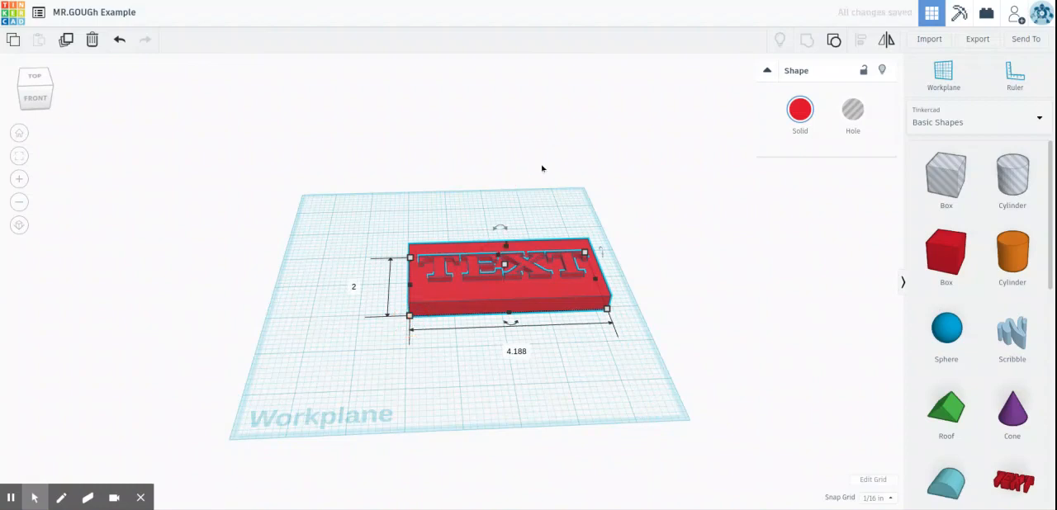